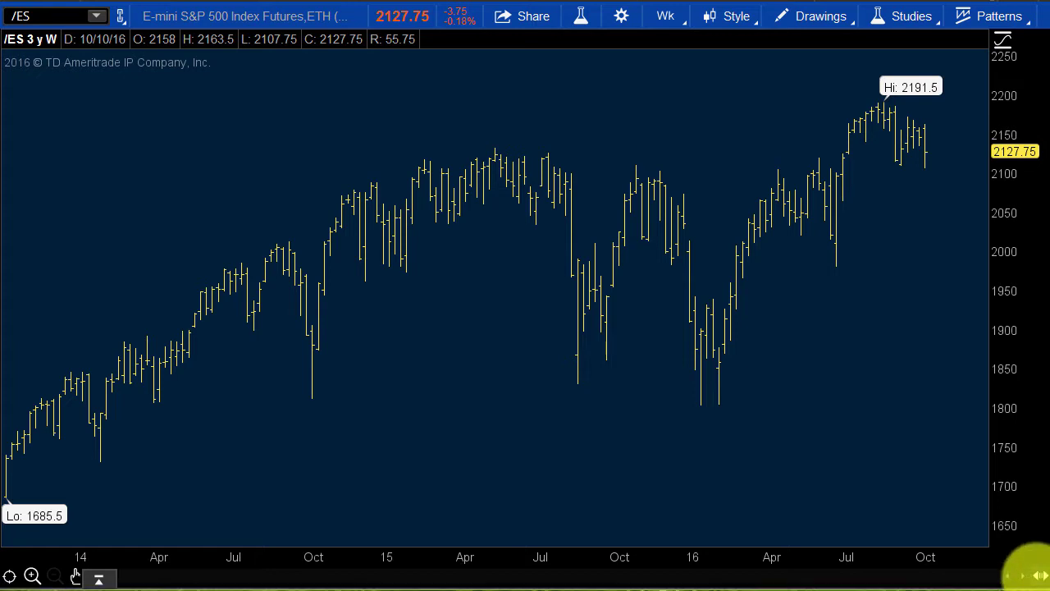
left_click(1039, 576)
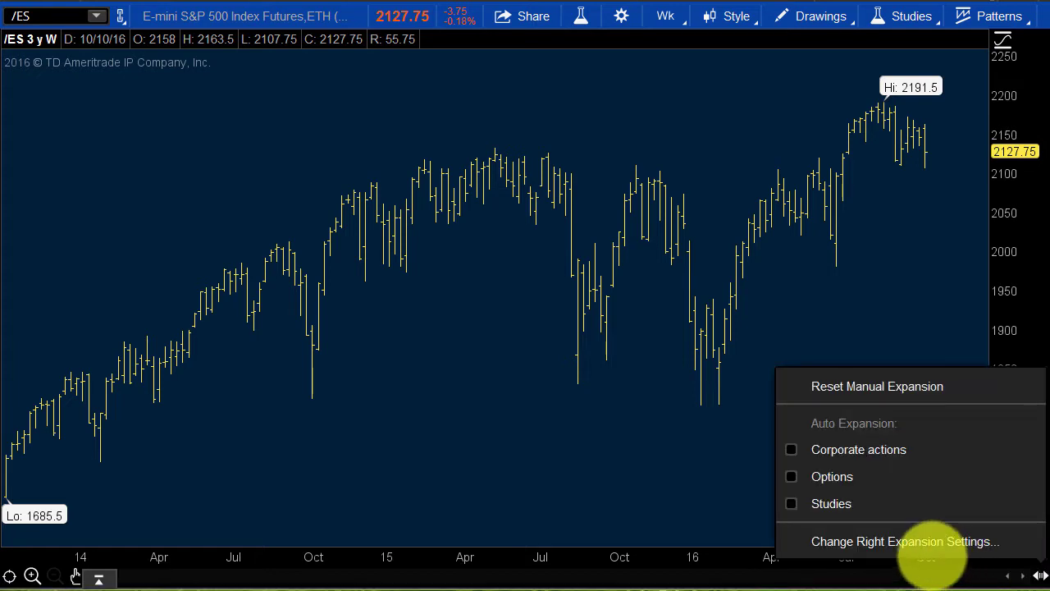
left_click(879, 533)
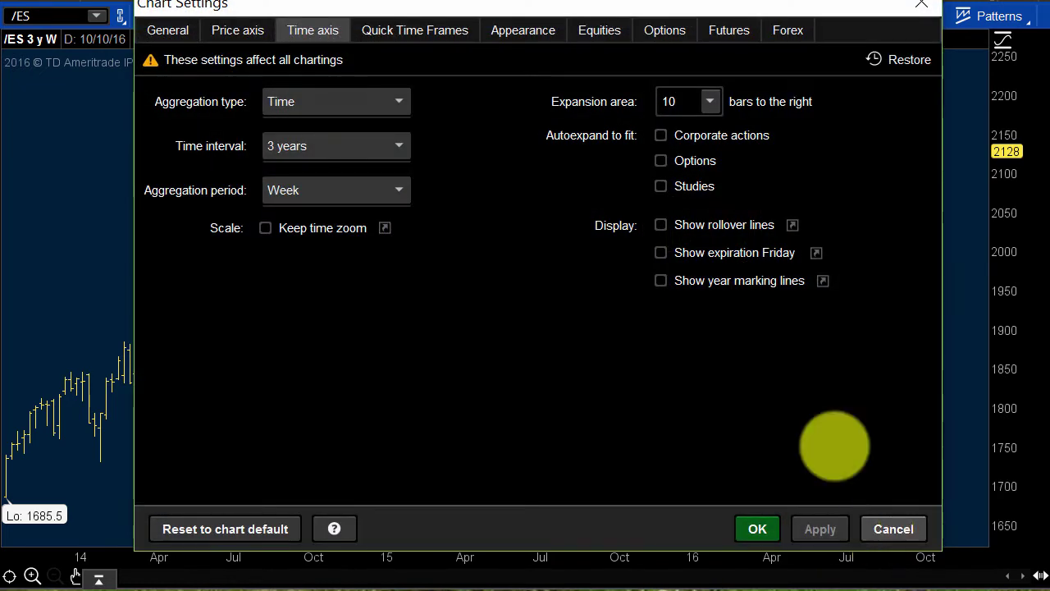
left_click(710, 101)
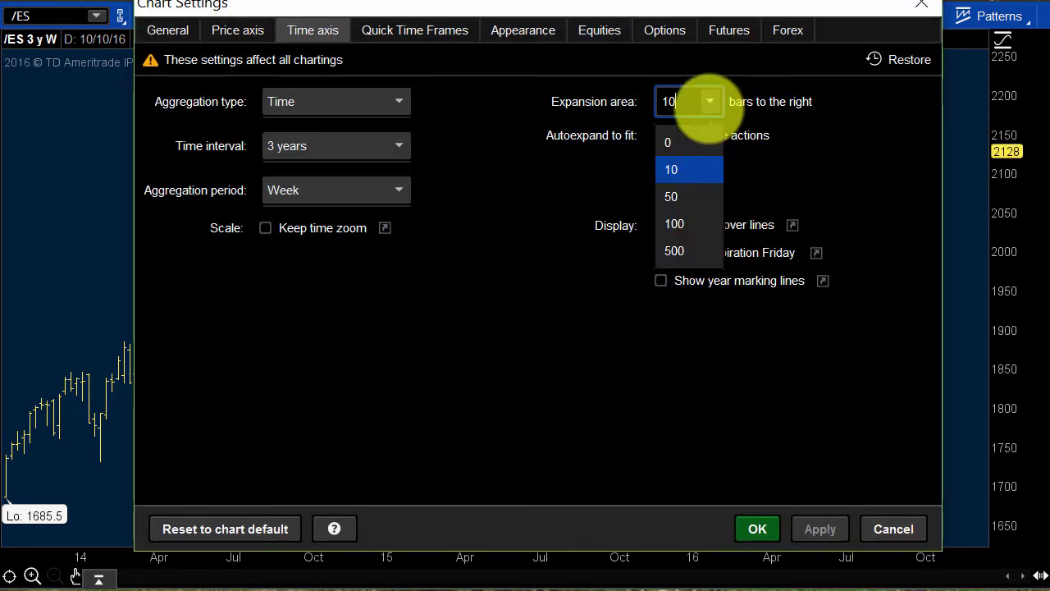
left_click(694, 194)
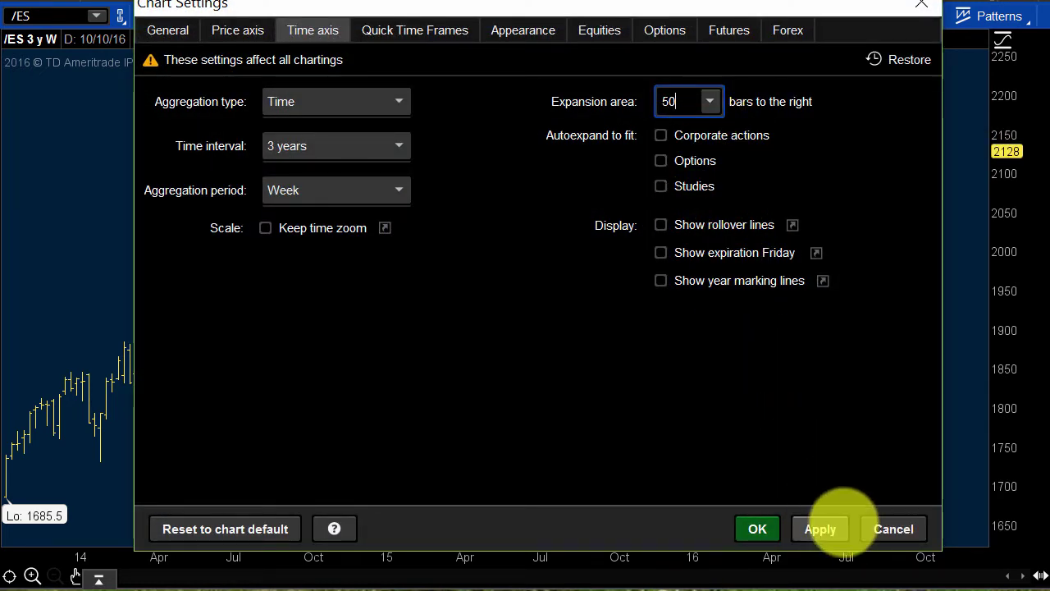
left_click(838, 527)
left_click(753, 525)
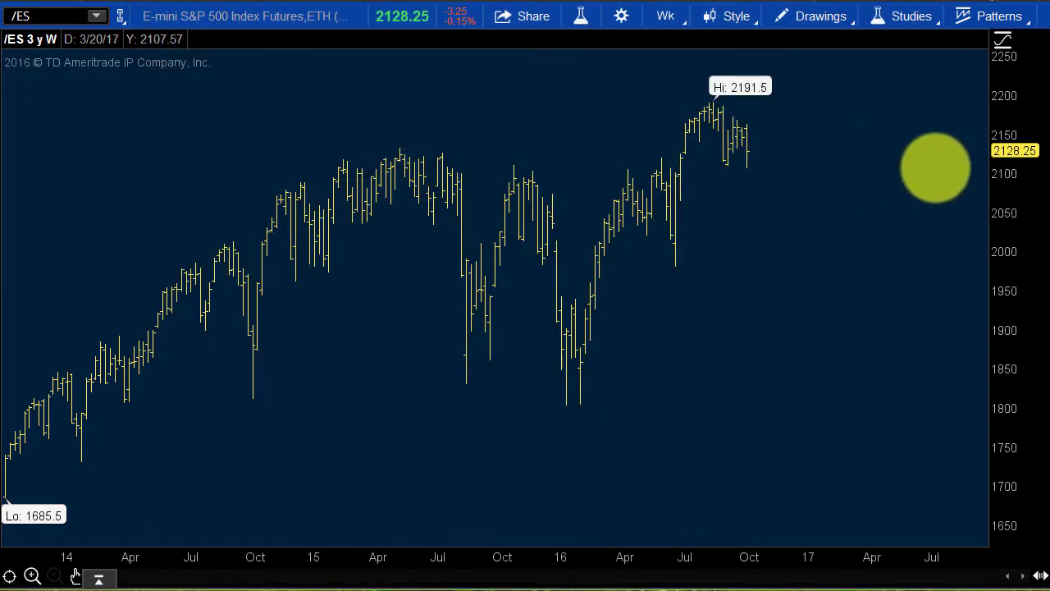
left_click(1038, 576)
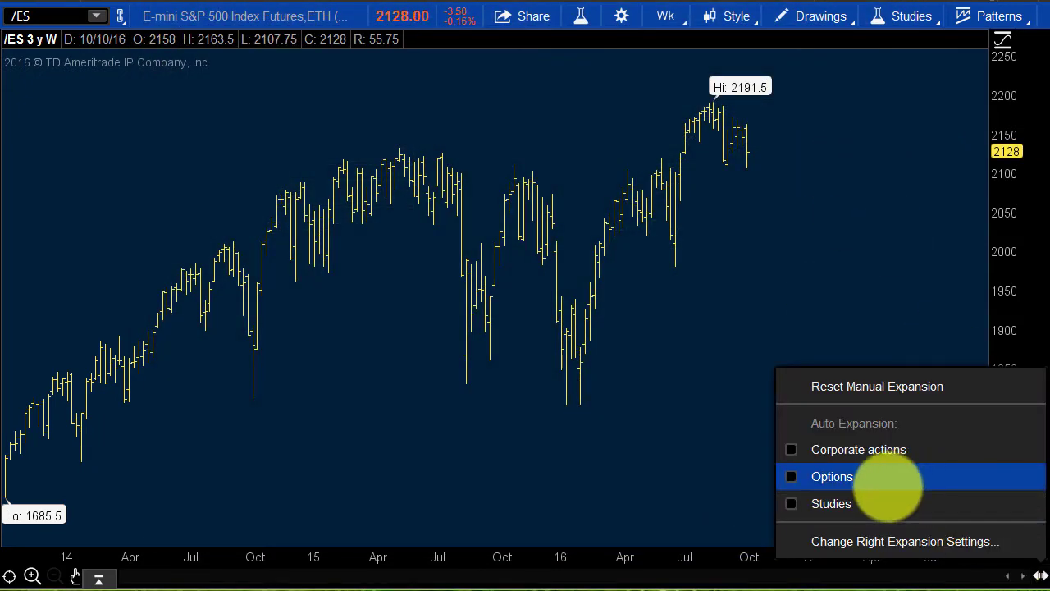
left_click(893, 540)
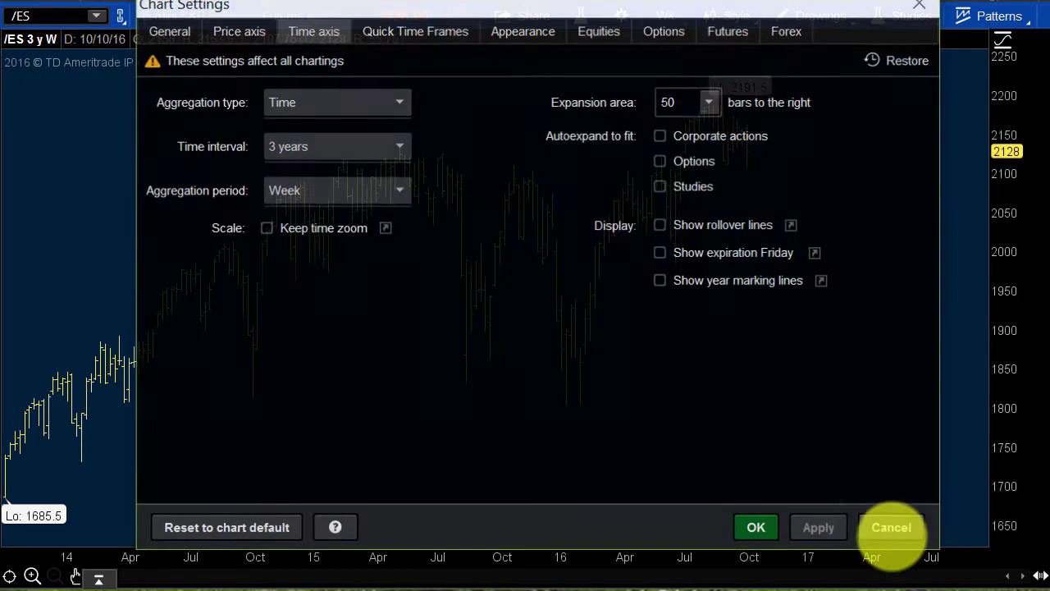
left_click(711, 103)
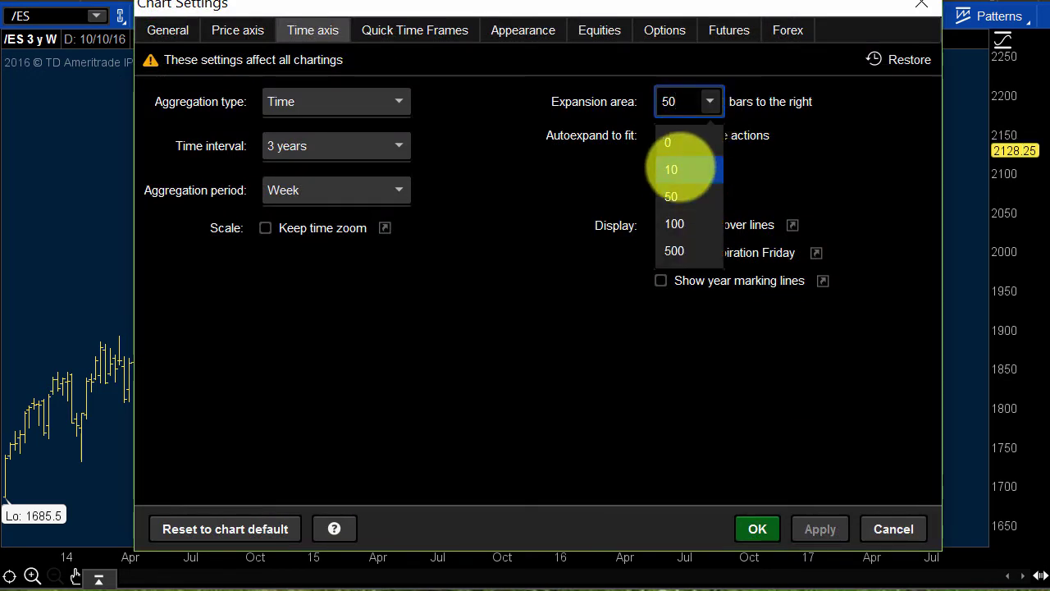
left_click(679, 169)
left_click(828, 525)
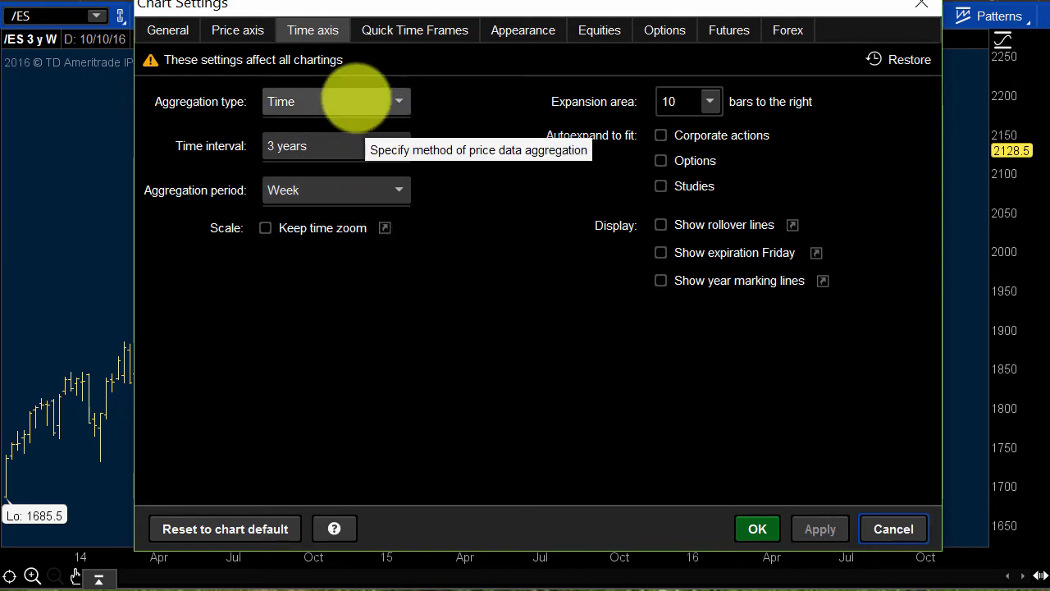
left_click(756, 526)
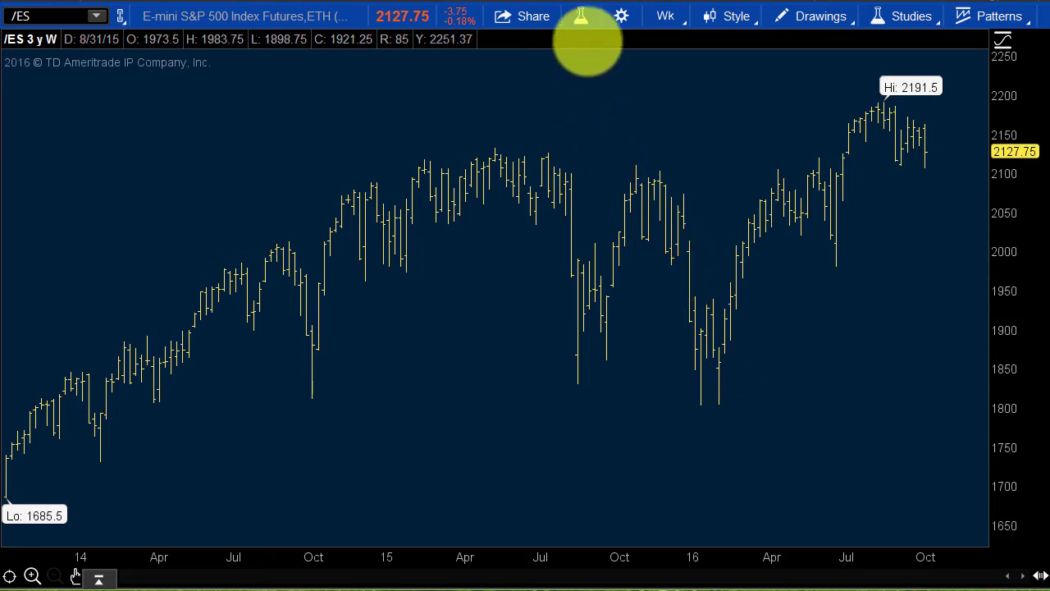
Step: Open the studies editor and add BollingerBands to the /ES price chart
mouse_move(576, 38)
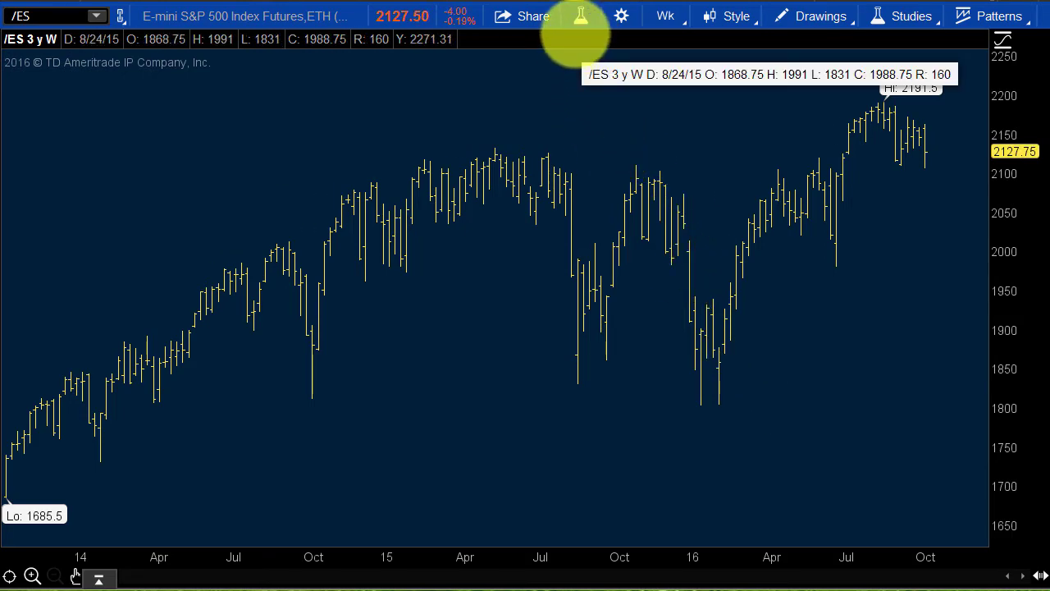
left_click(580, 25)
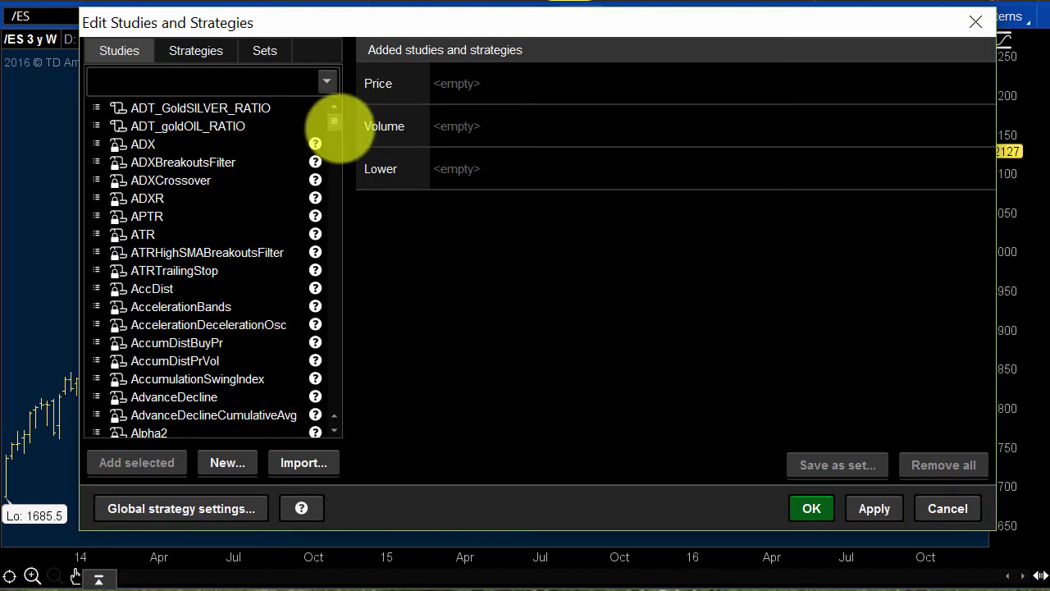
scroll(339, 135, "down", 8)
mouse_move(339, 155)
left_mouse_down()
mouse_move(304, 415)
mouse_move(314, 420)
mouse_move(320, 152)
left_mouse_up()
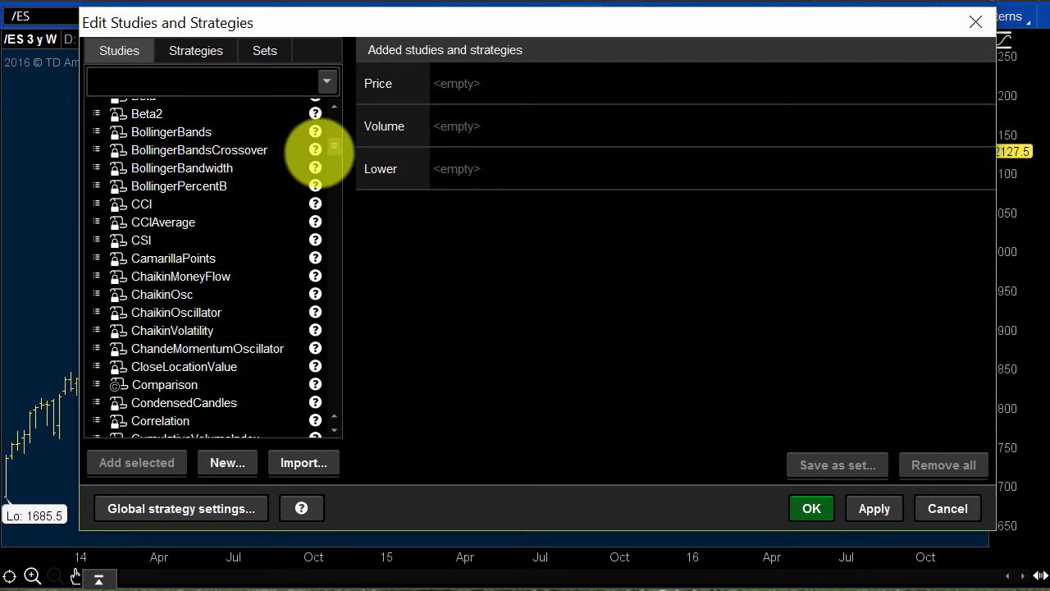
left_click(188, 133)
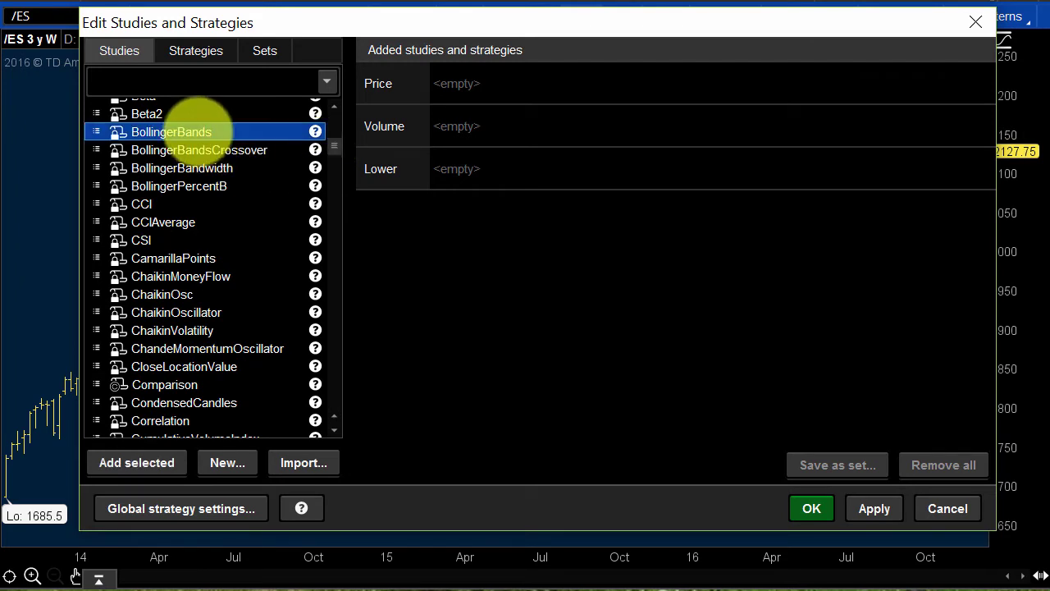
double_click(197, 128)
Step: Change the BollingerBands length from 20 to 21, confirm, then remove the study
mouse_move(774, 77)
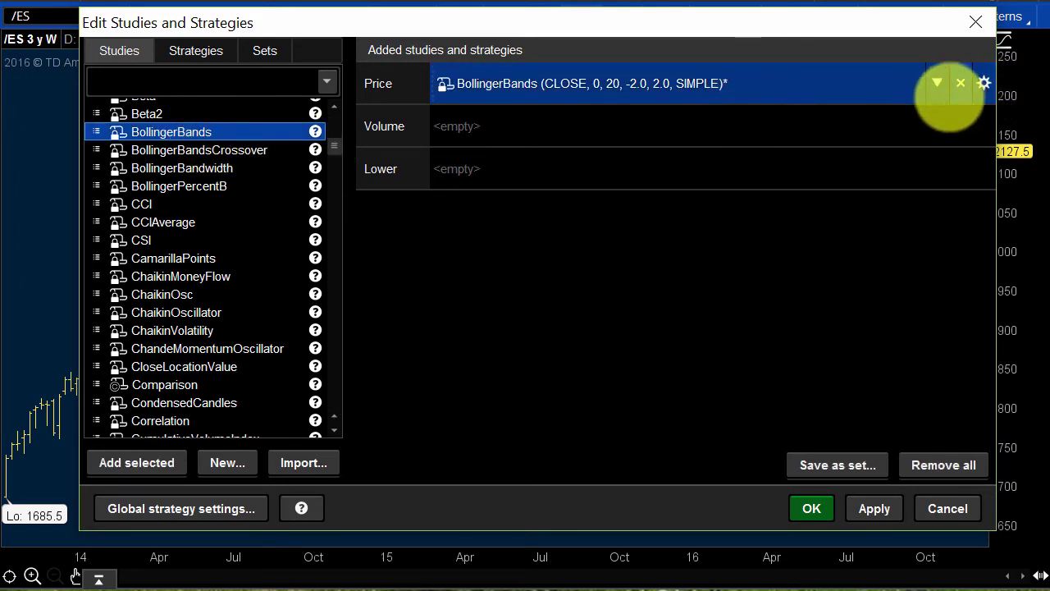
left_click(984, 83)
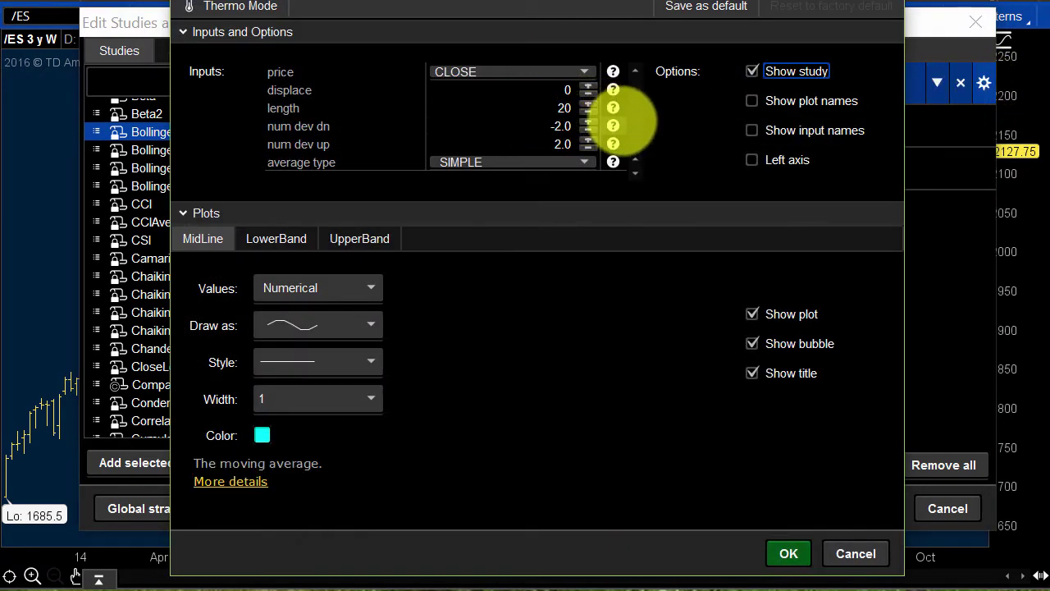
left_click(587, 104)
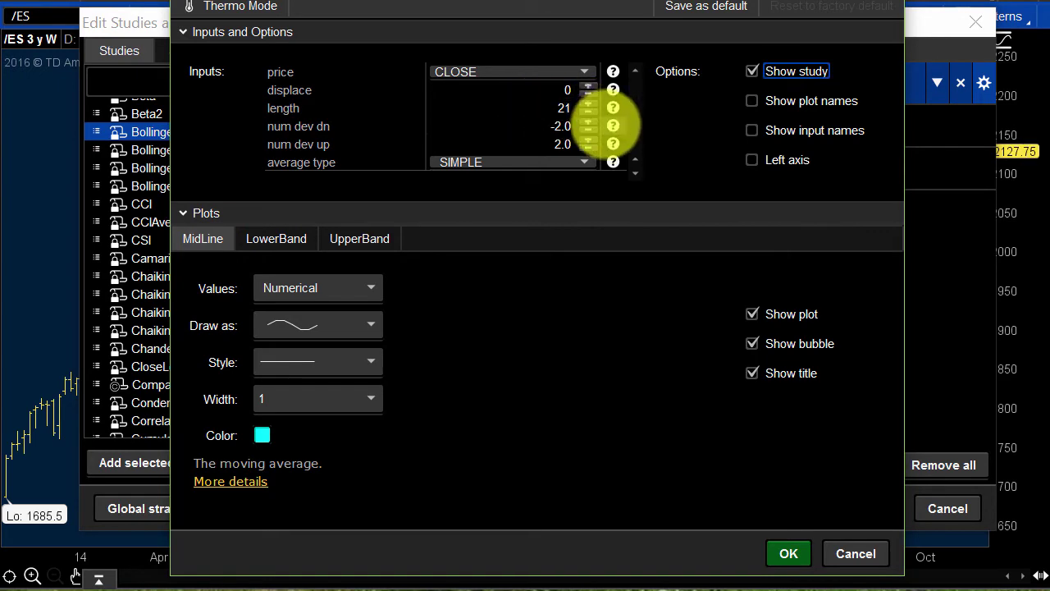
left_click(788, 554)
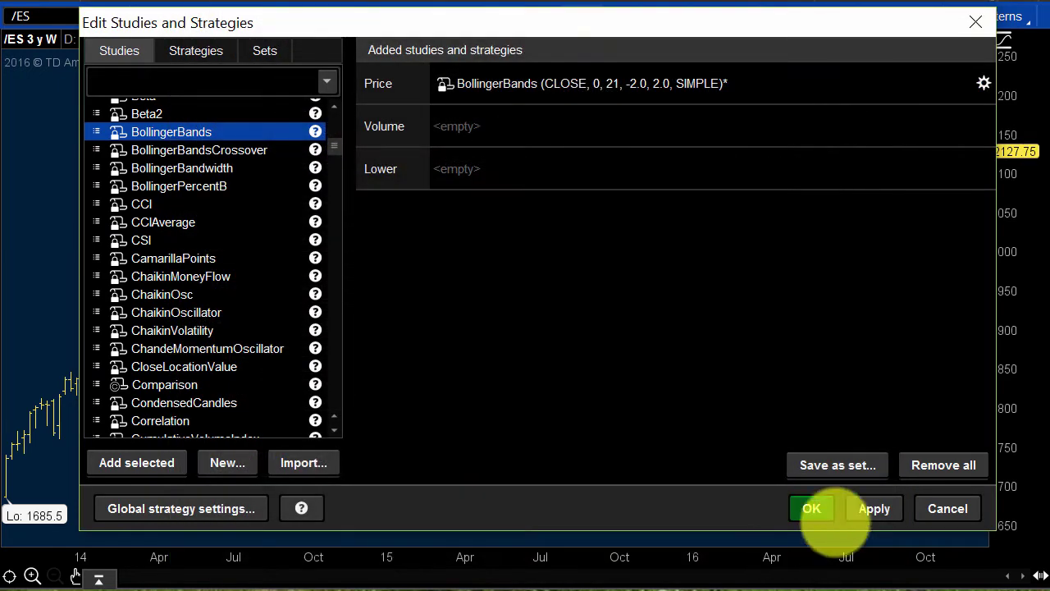
left_click(959, 80)
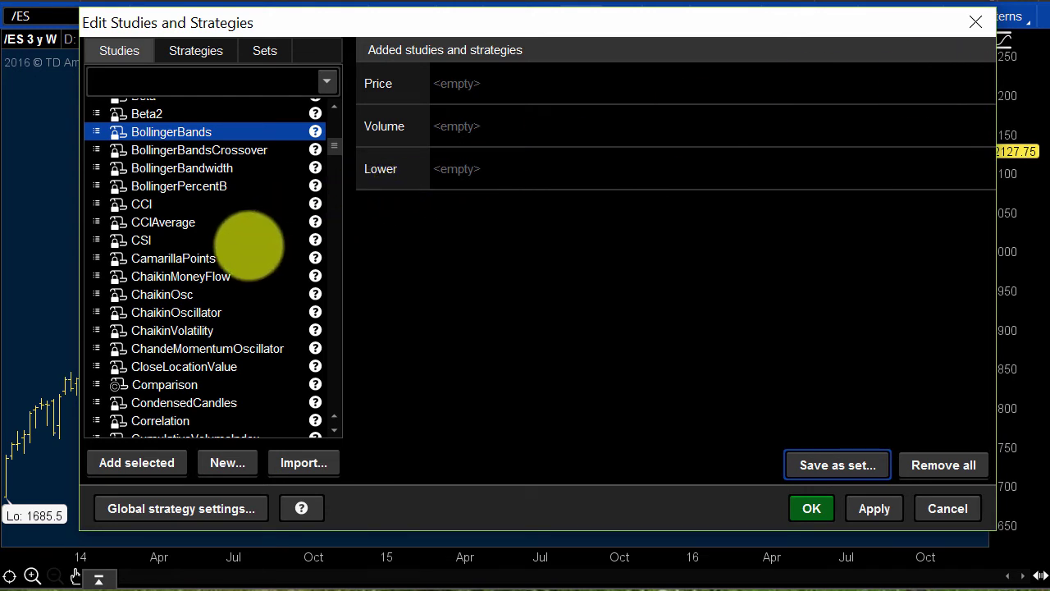
scroll(249, 261, "down", 1)
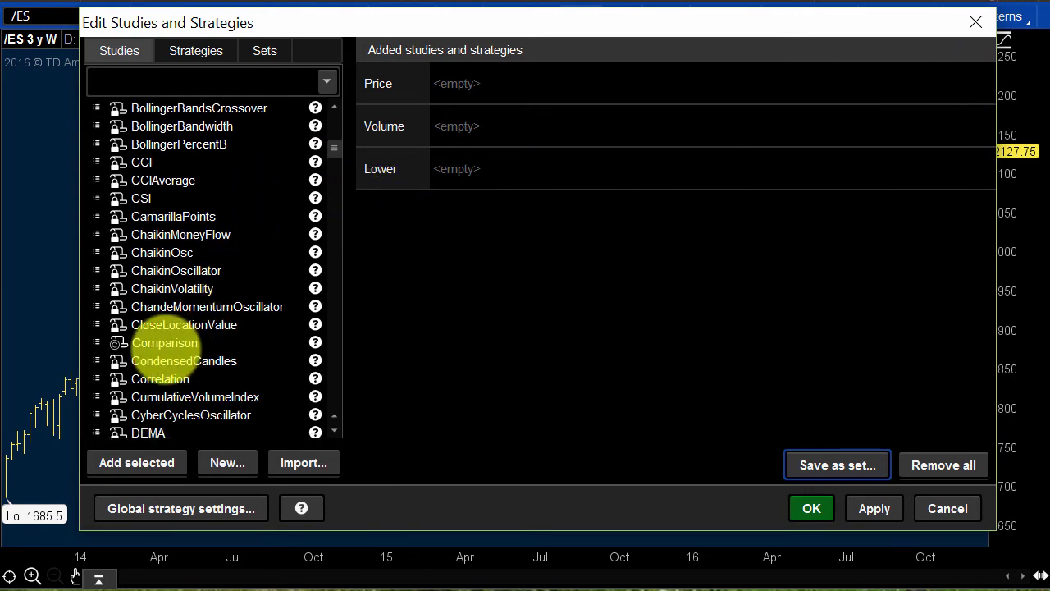
Step: Add the Comparison study to the /ES price chart
left_click(157, 344)
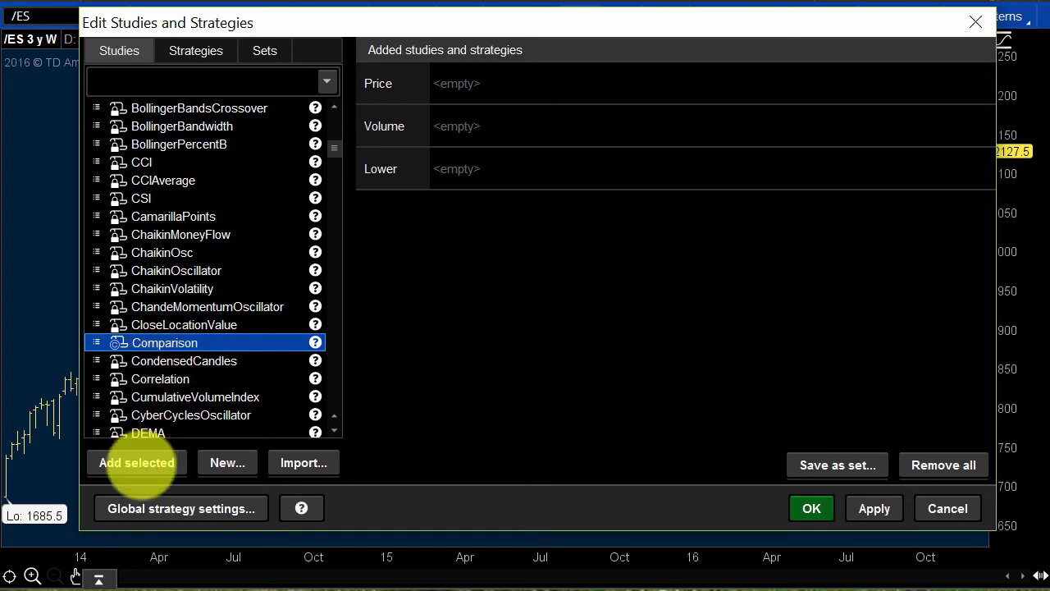
left_click(136, 467)
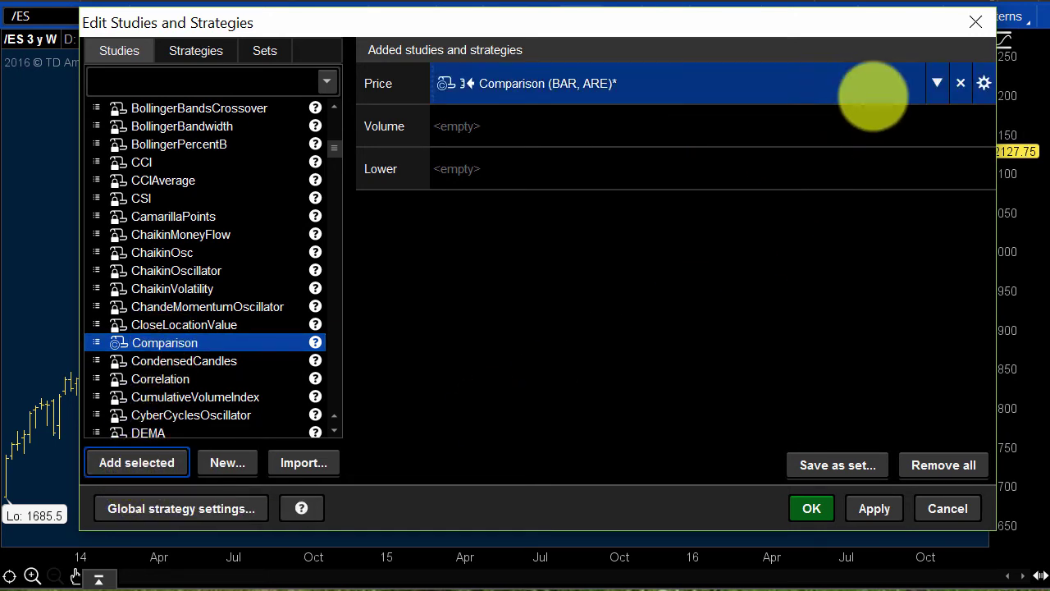
left_click(984, 83)
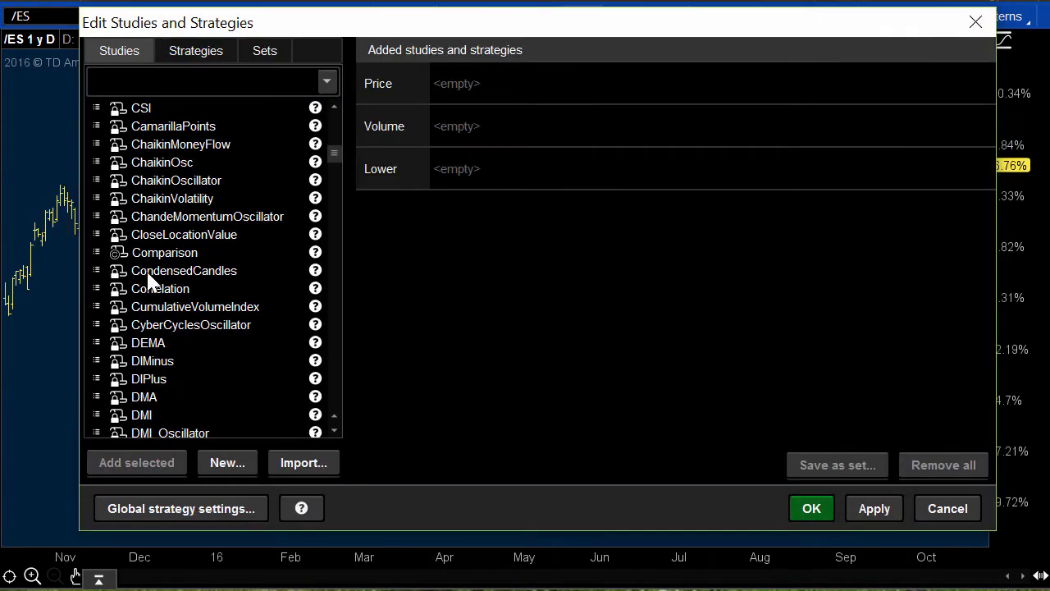
left_click(168, 255)
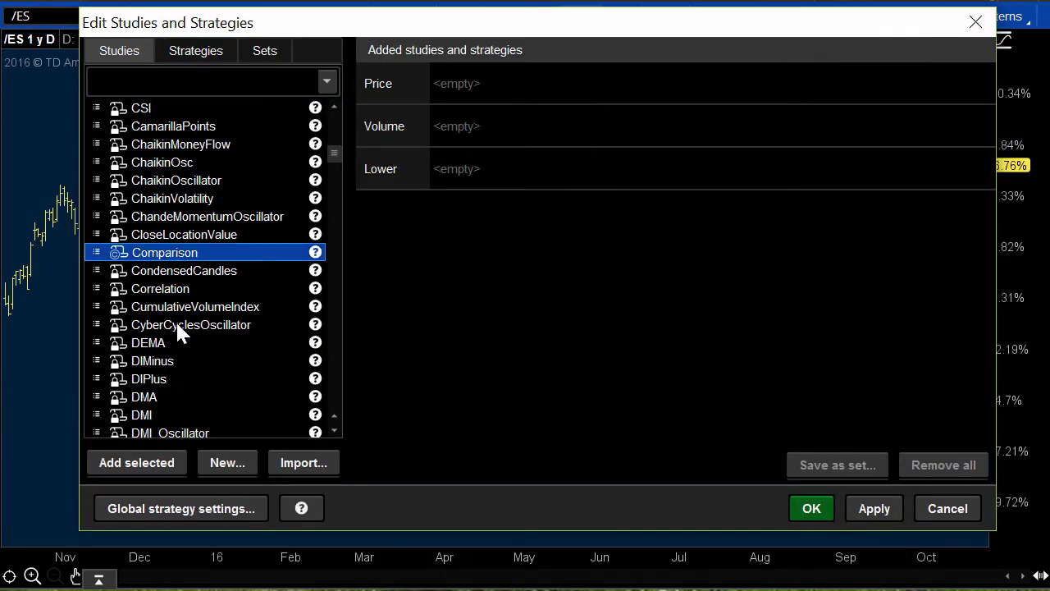
left_click(164, 464)
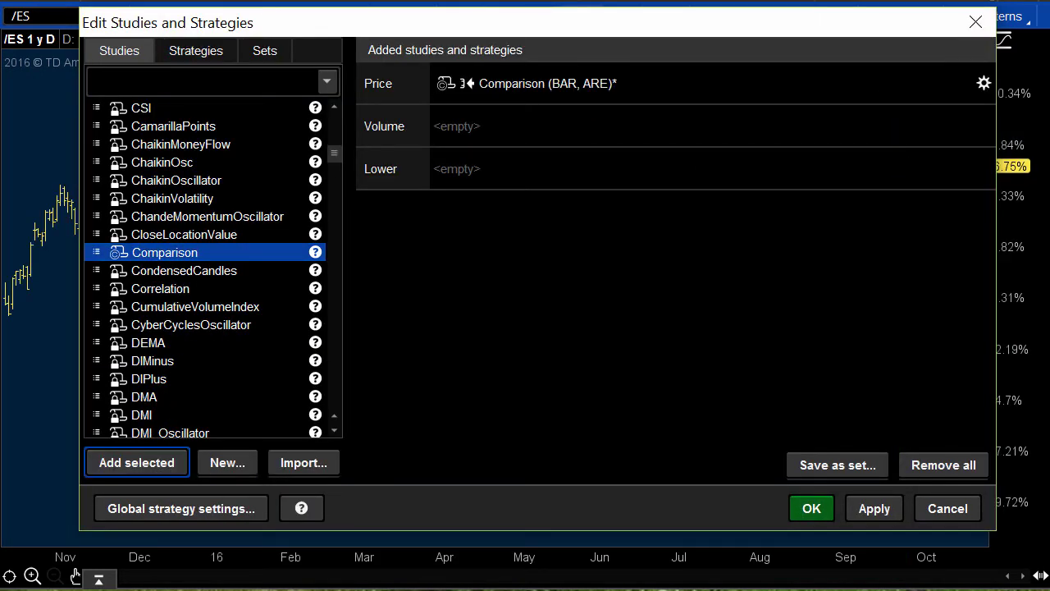
Step: Set the Comparison secondary security to /NQ, disable Left axis, and apply the study
left_click(984, 83)
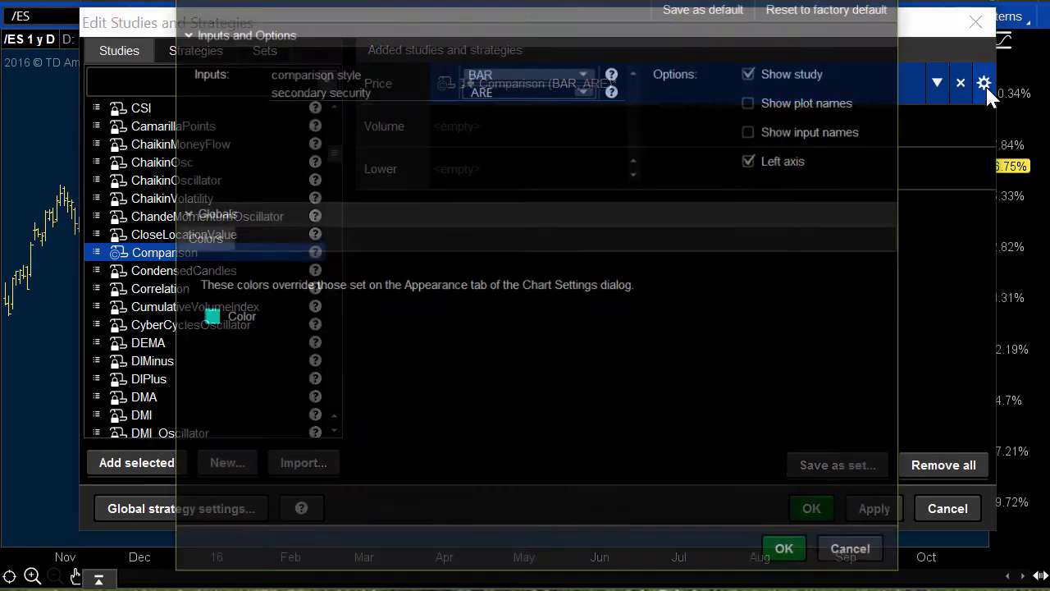
left_click(560, 90)
type("/")
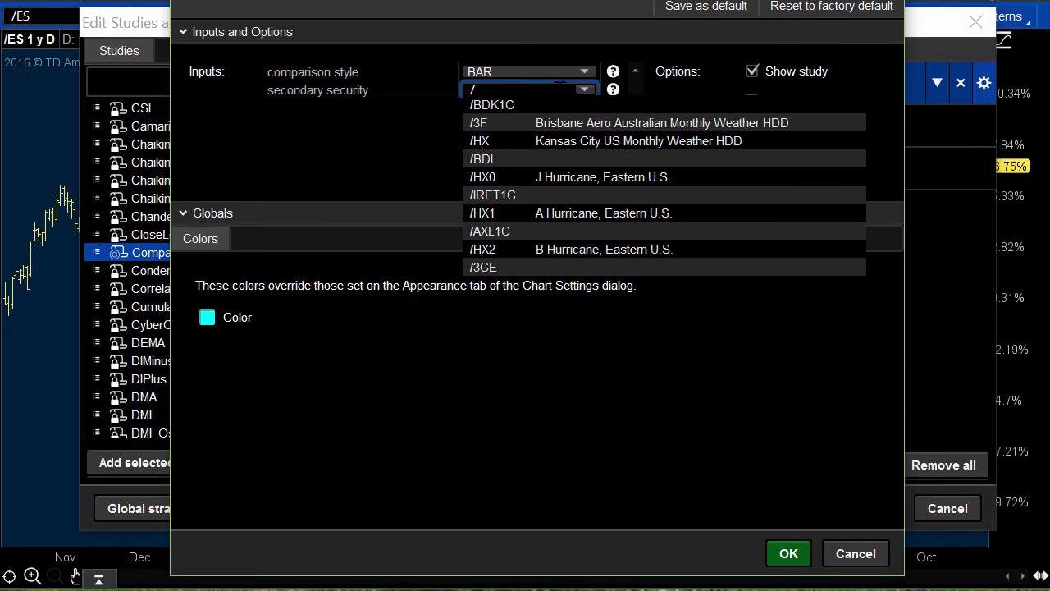
type("NBQ")
key("BackSpace")
key("BackSpace")
type("Q")
key("Return")
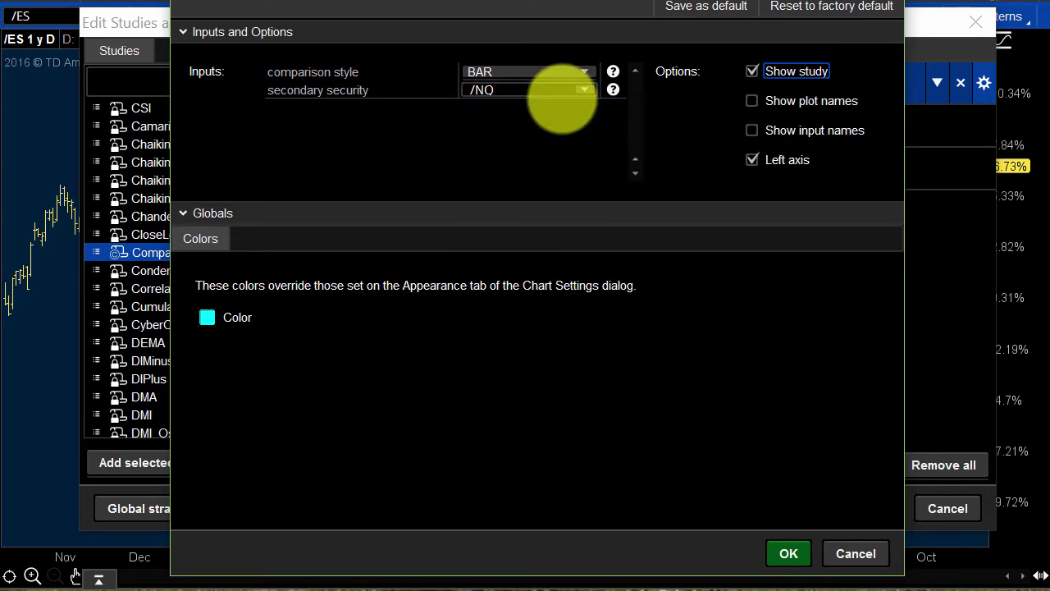
left_click(752, 160)
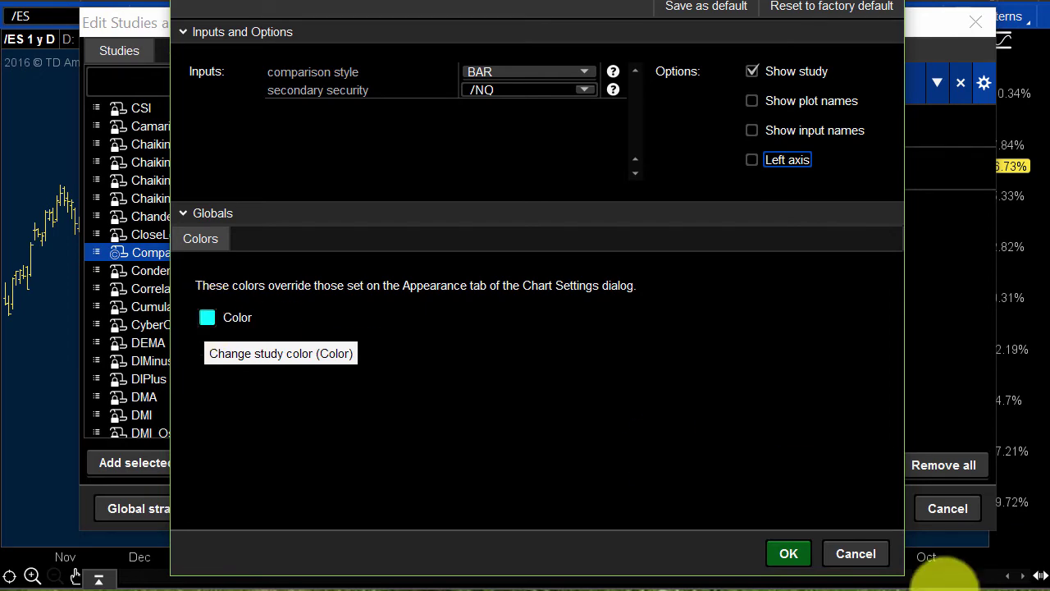
left_click(788, 553)
left_click(875, 509)
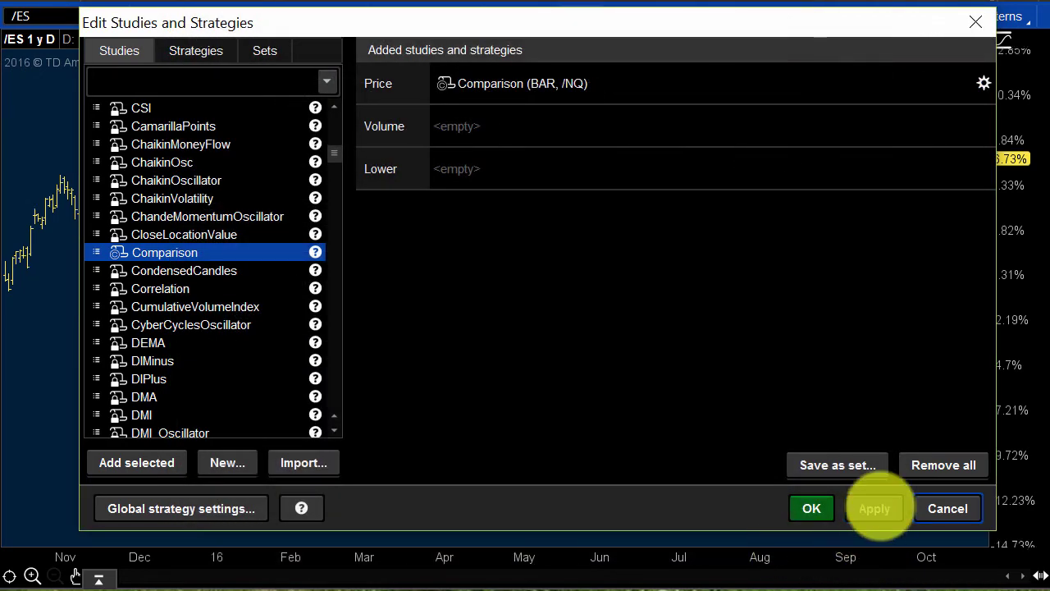
left_click(808, 507)
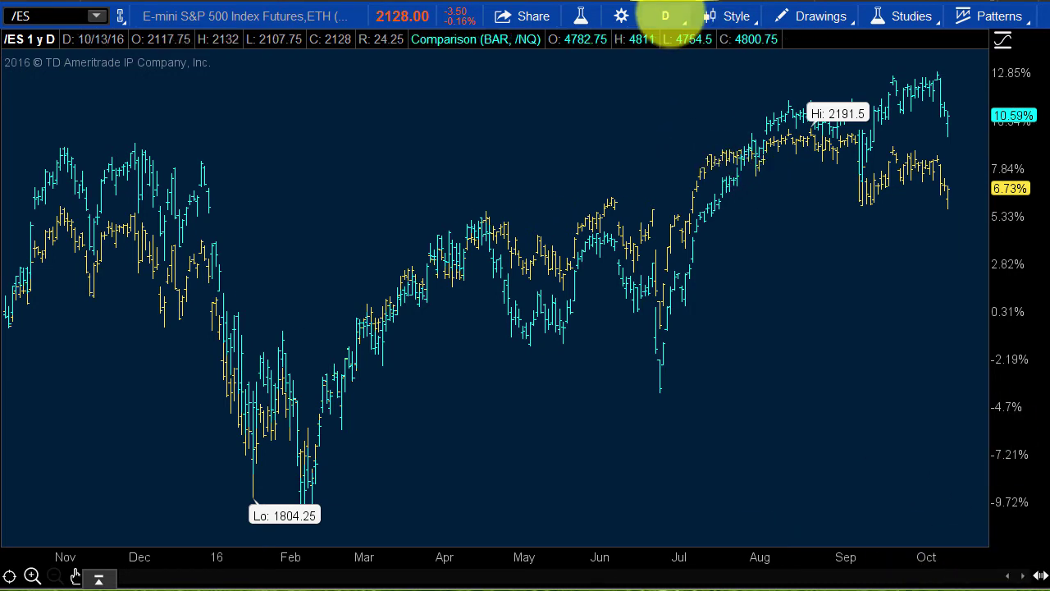
Step: Switch to 3 Y : W bars and turn off Show price as percentage on the price axis
left_click(665, 17)
left_click(639, 241)
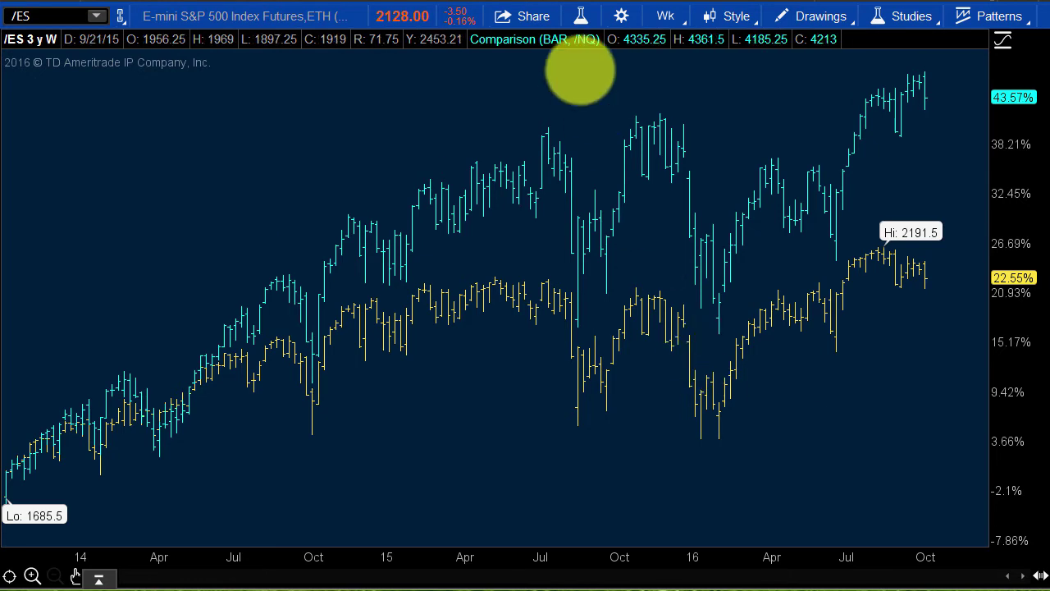
left_click(621, 17)
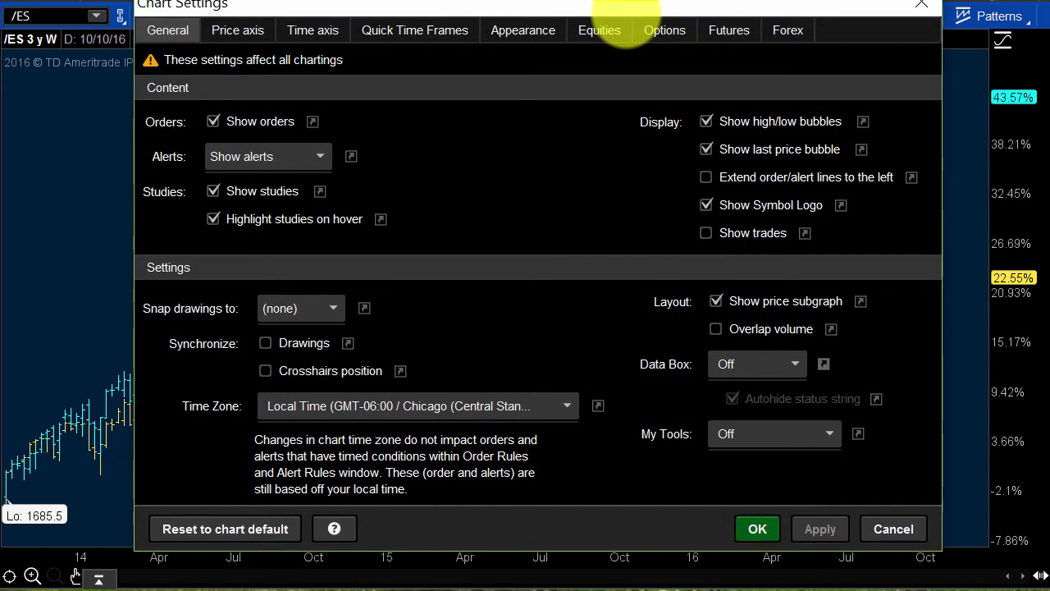
left_click(246, 33)
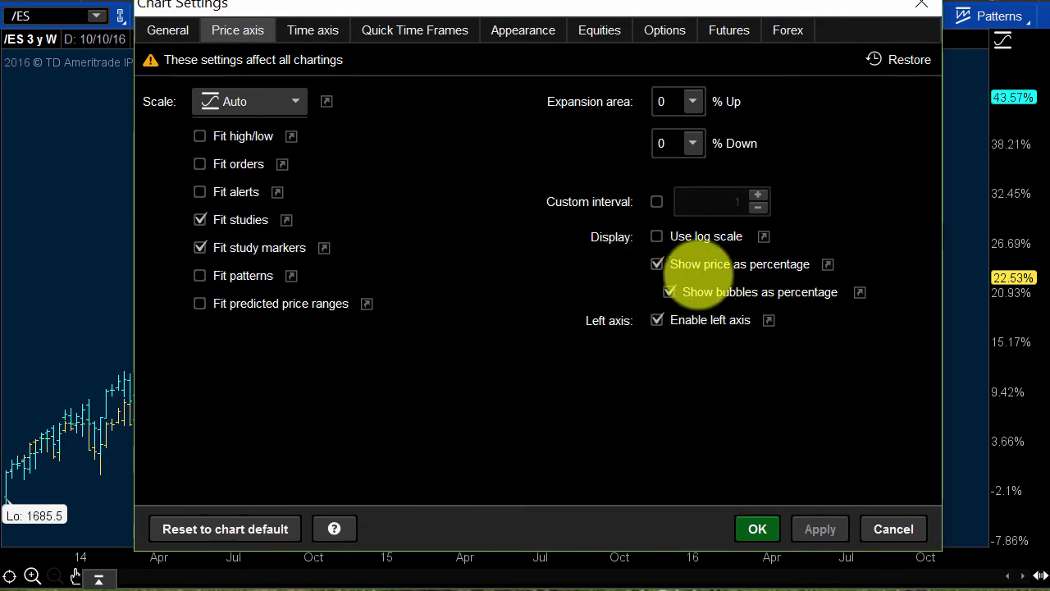
left_click(657, 264)
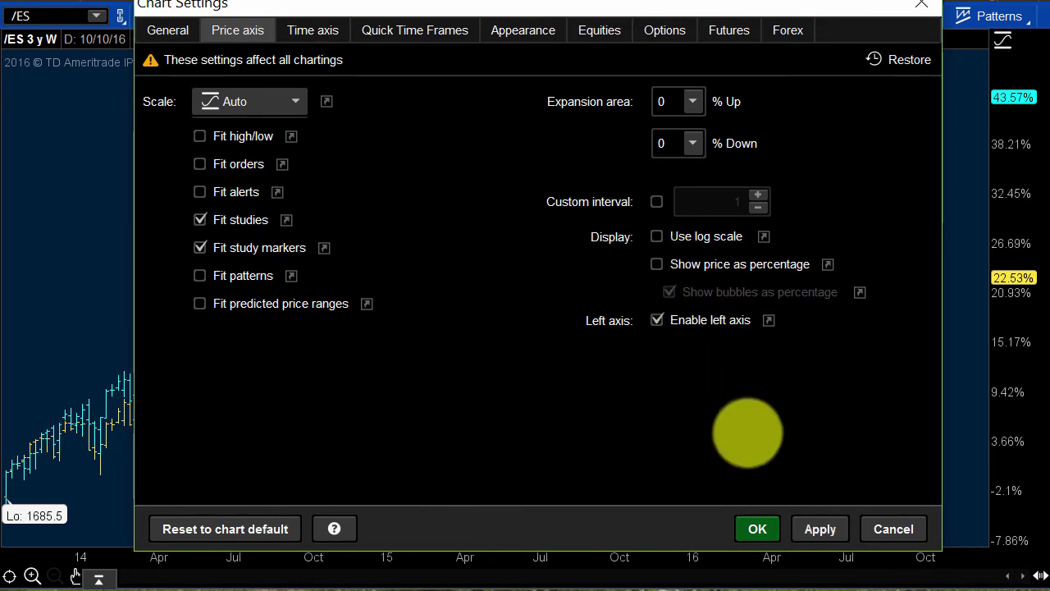
left_click(821, 529)
left_click(758, 529)
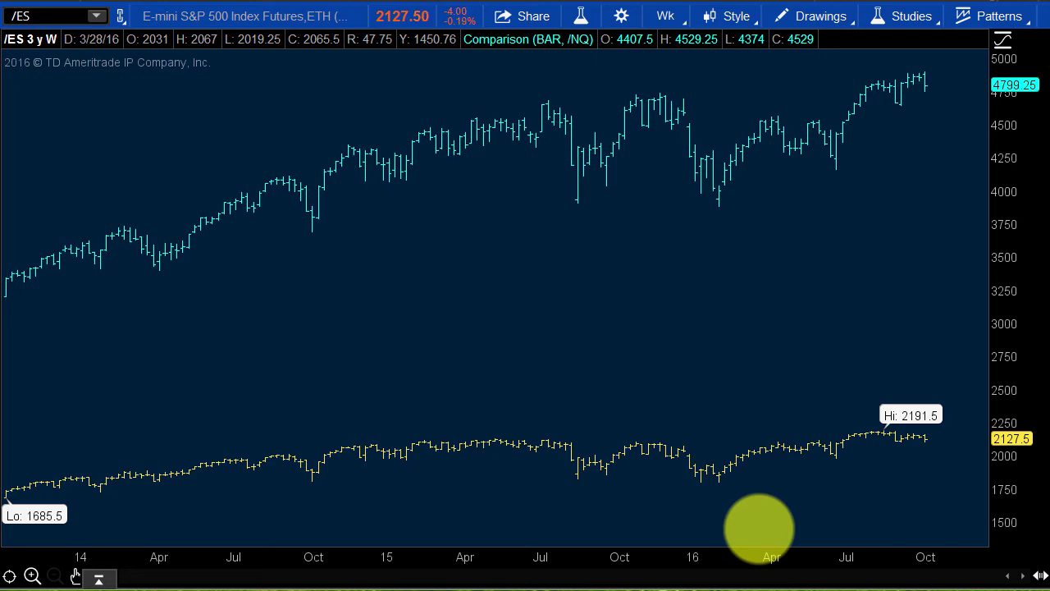
Step: Re-enable Show price as percentage in the Chart Settings price axis options
left_click(621, 16)
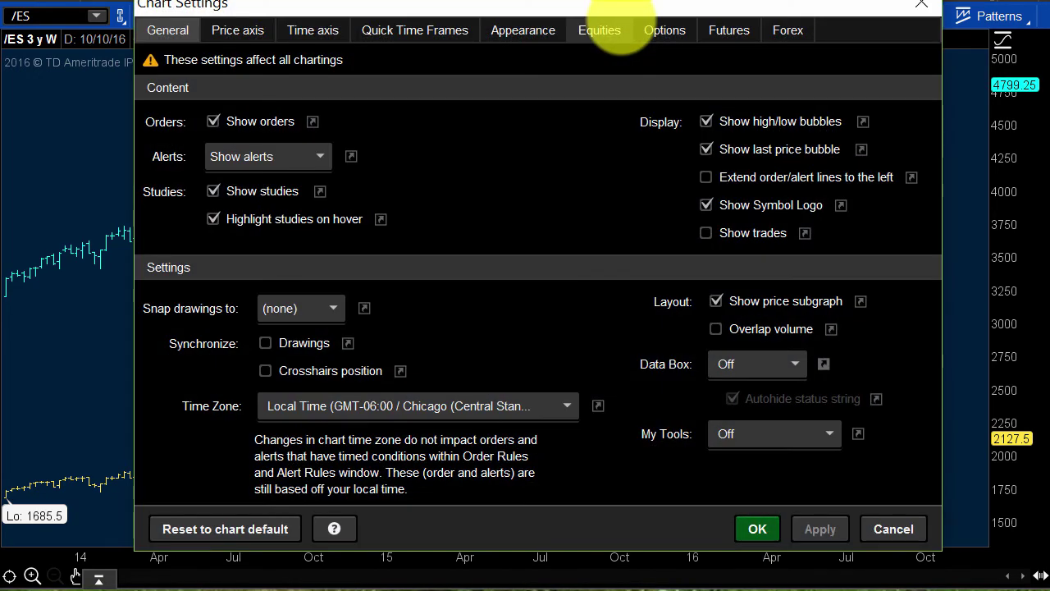
left_click(238, 32)
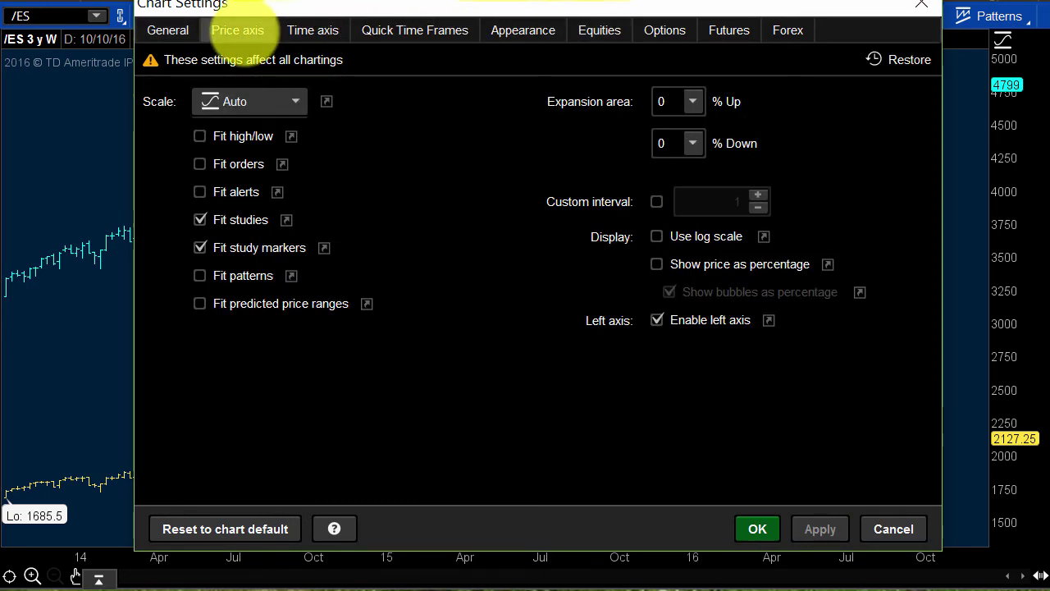
left_click(656, 263)
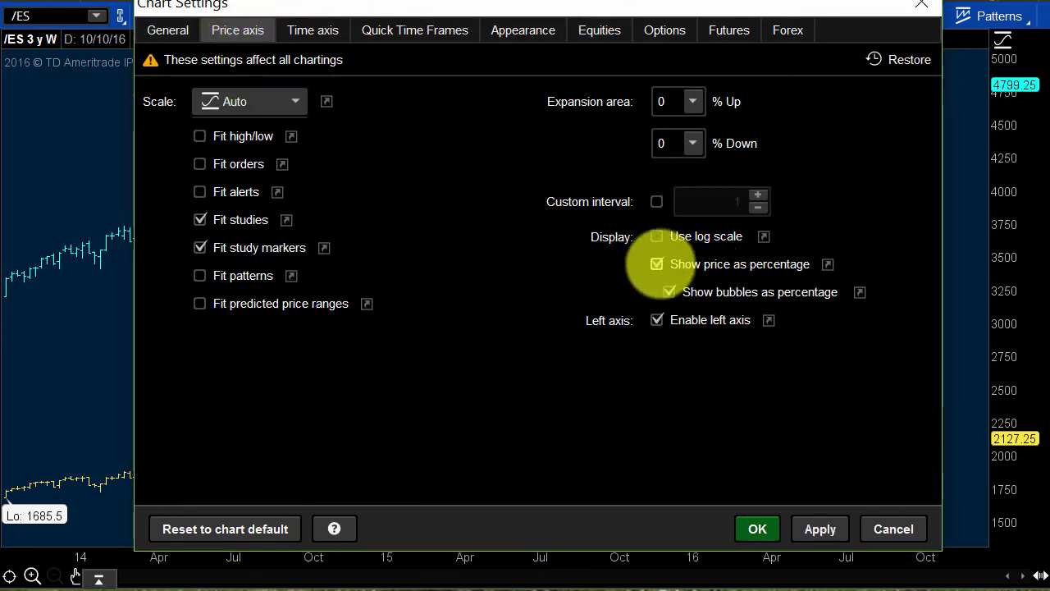
left_click(820, 529)
left_click(757, 529)
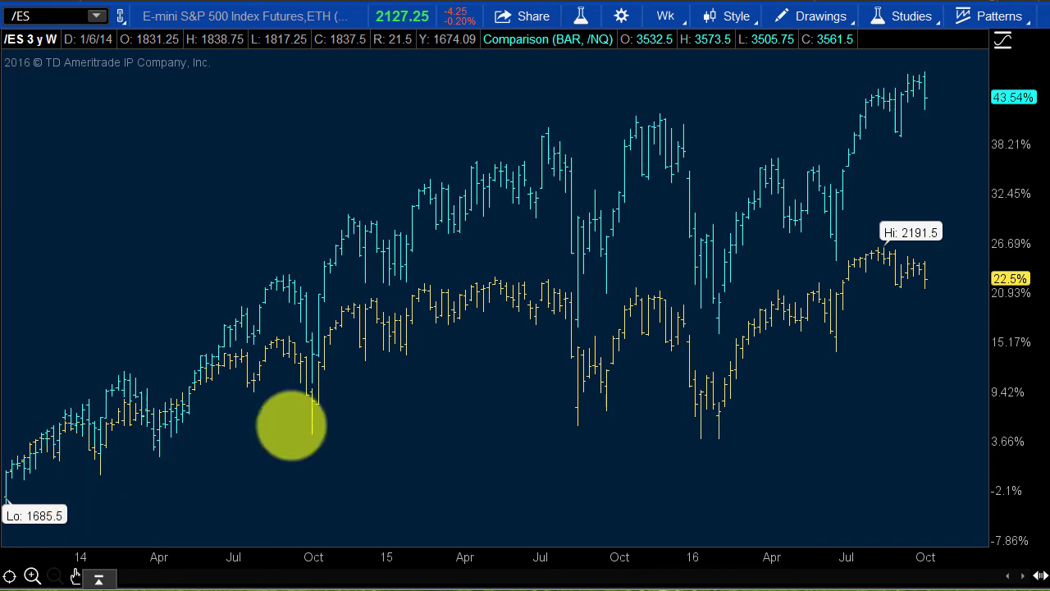
Step: Set the chart time frame to 20 D : 1h
left_click(665, 17)
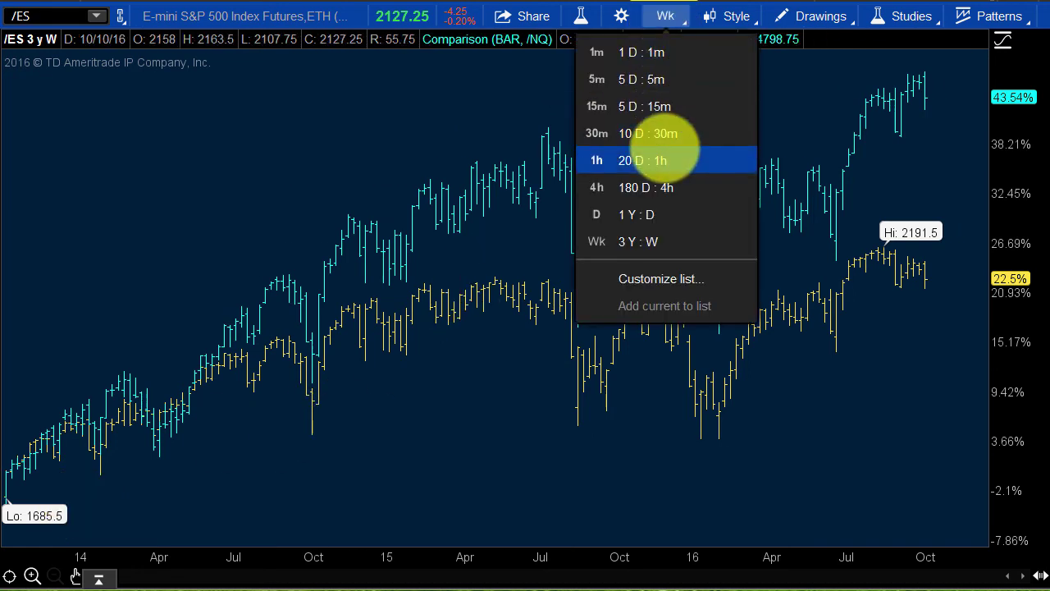
left_click(656, 162)
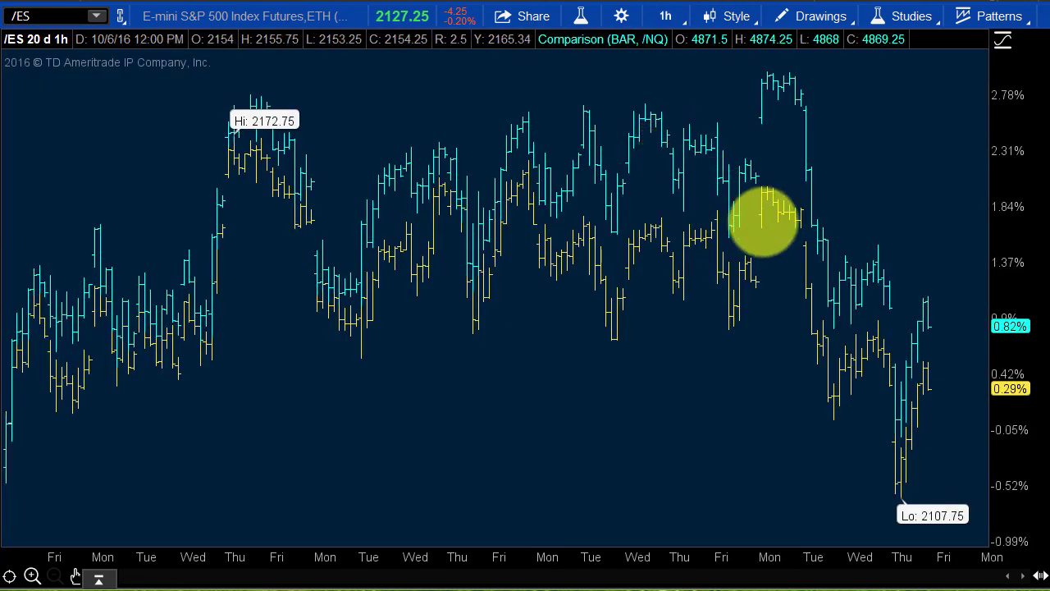